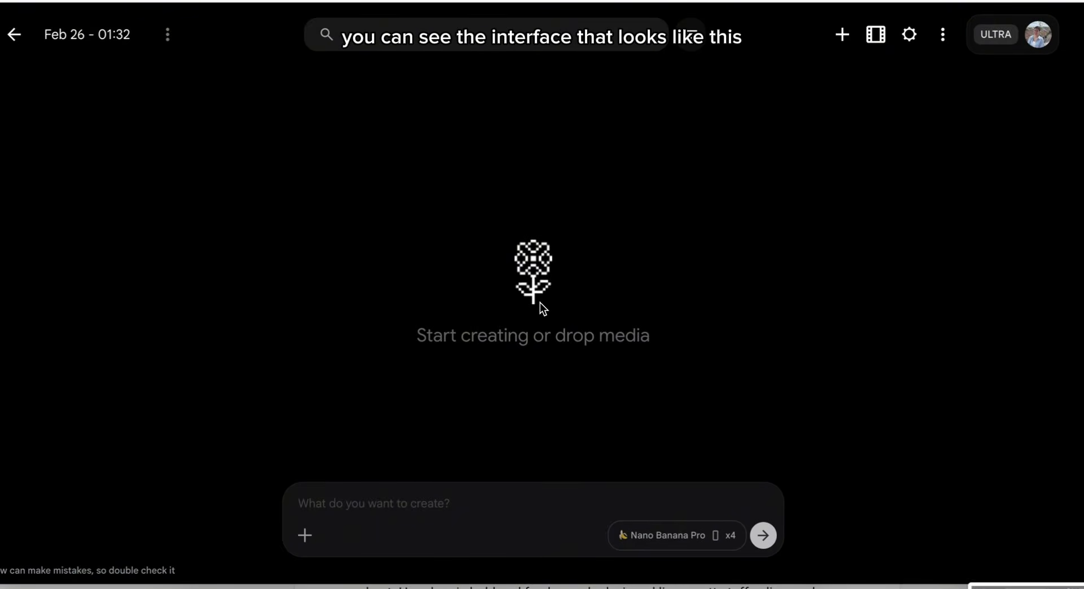
Step: Switch the generation mode between video and image, leaving it on image
left_click(660, 537)
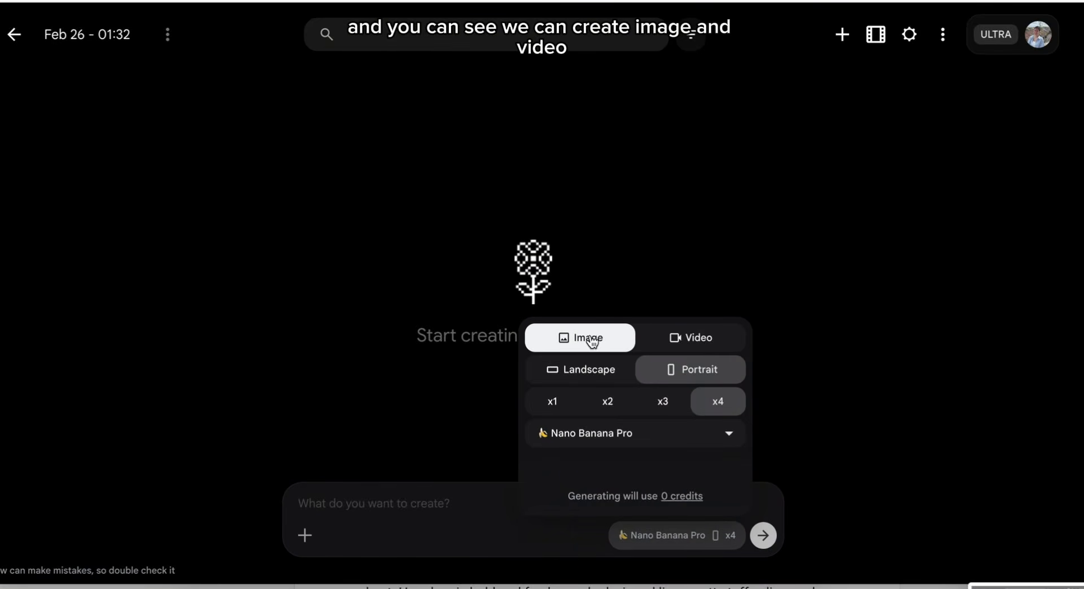
left_click(676, 340)
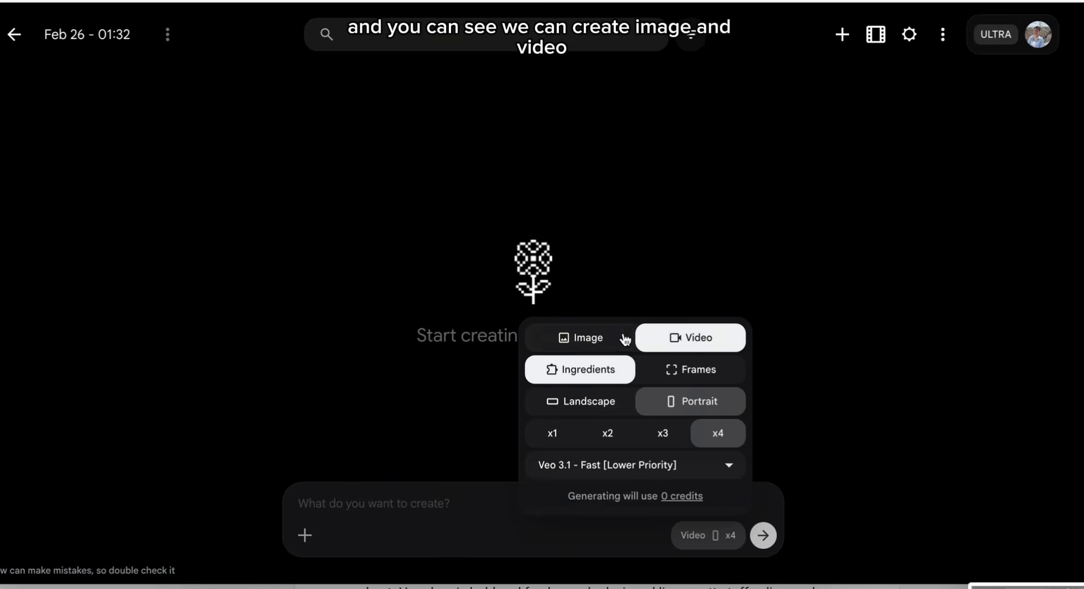
left_click(599, 338)
left_click(665, 339)
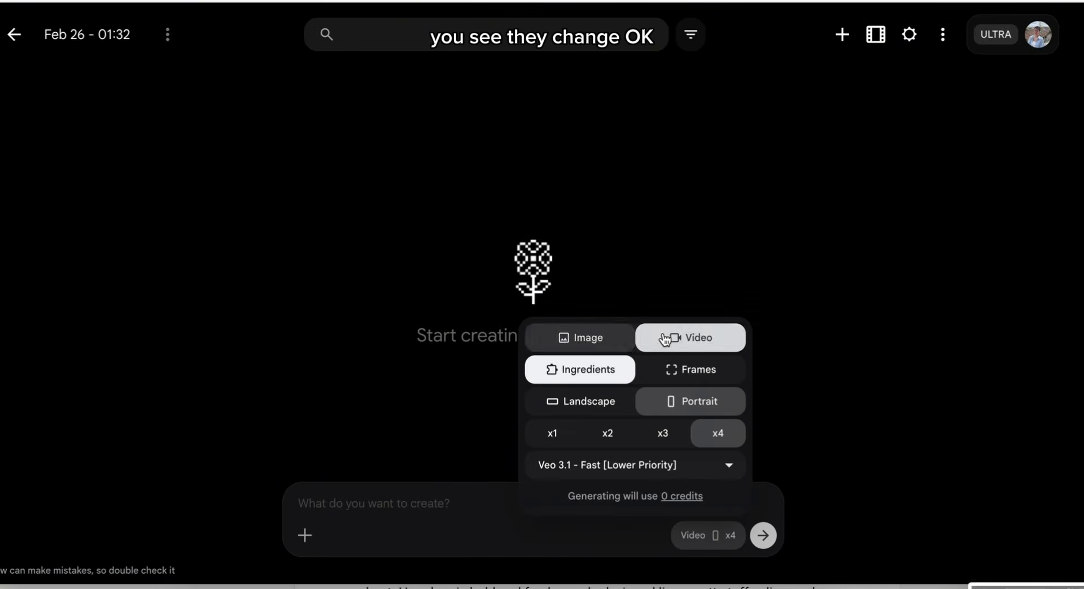
left_click(588, 339)
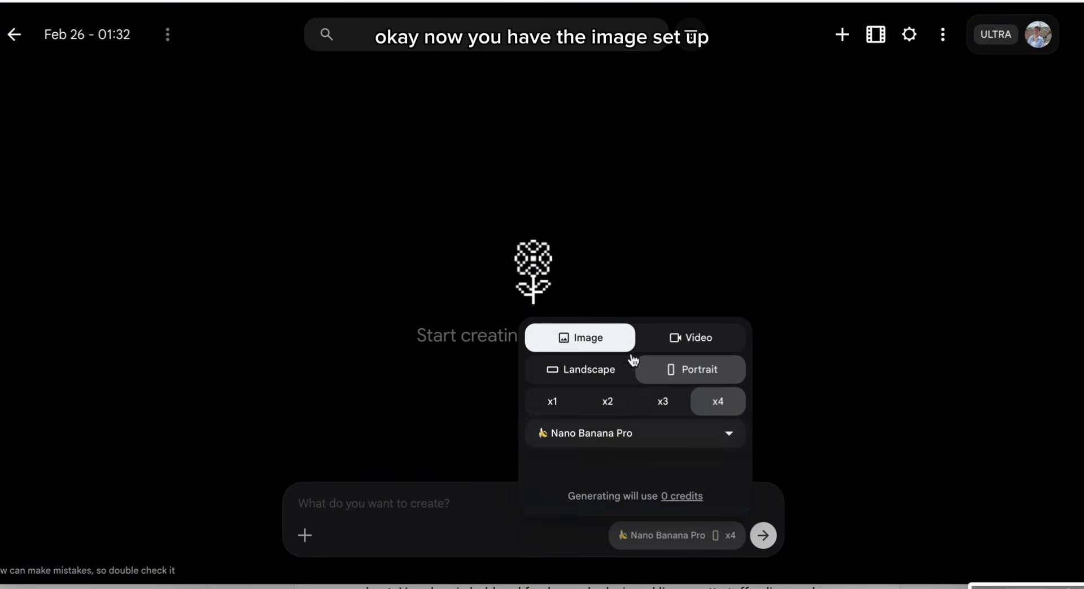
left_click(463, 456)
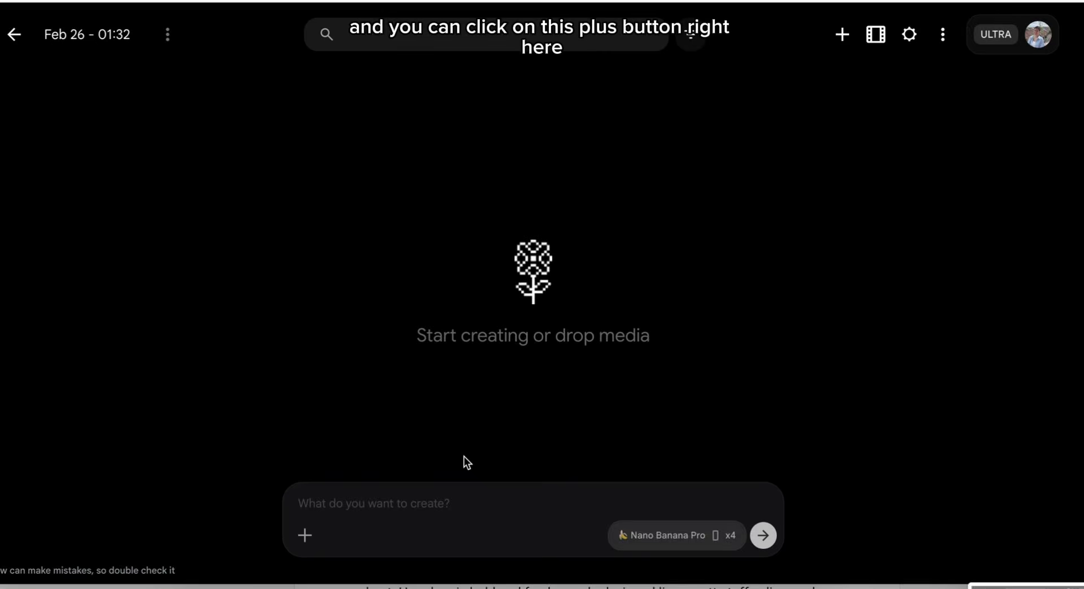
Step: Upload one.jpg from Downloads and attach it to the prompt as the base image
left_click(305, 541)
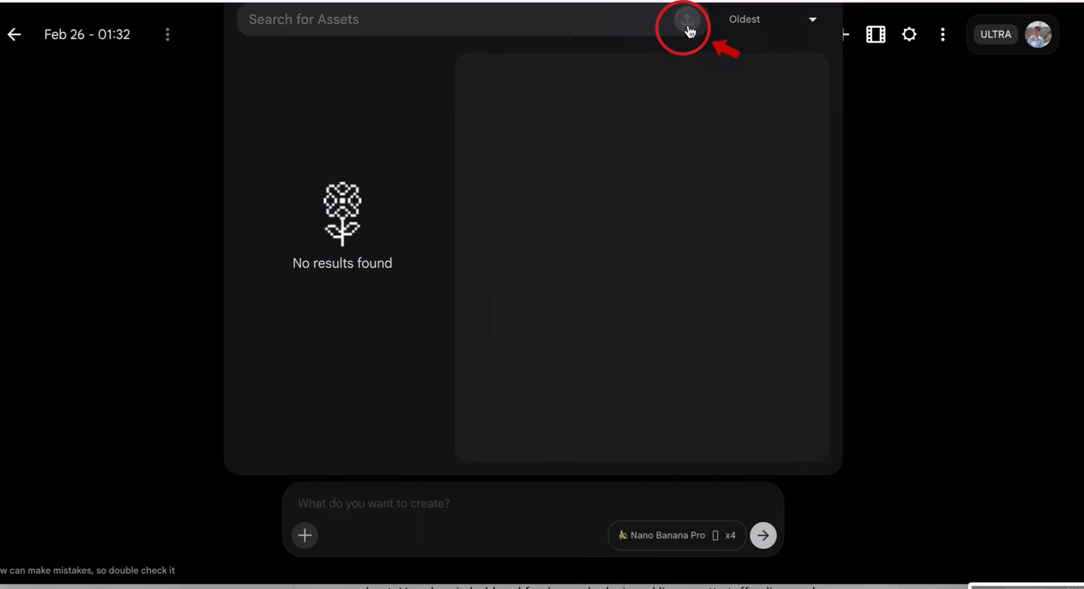
left_click(688, 24)
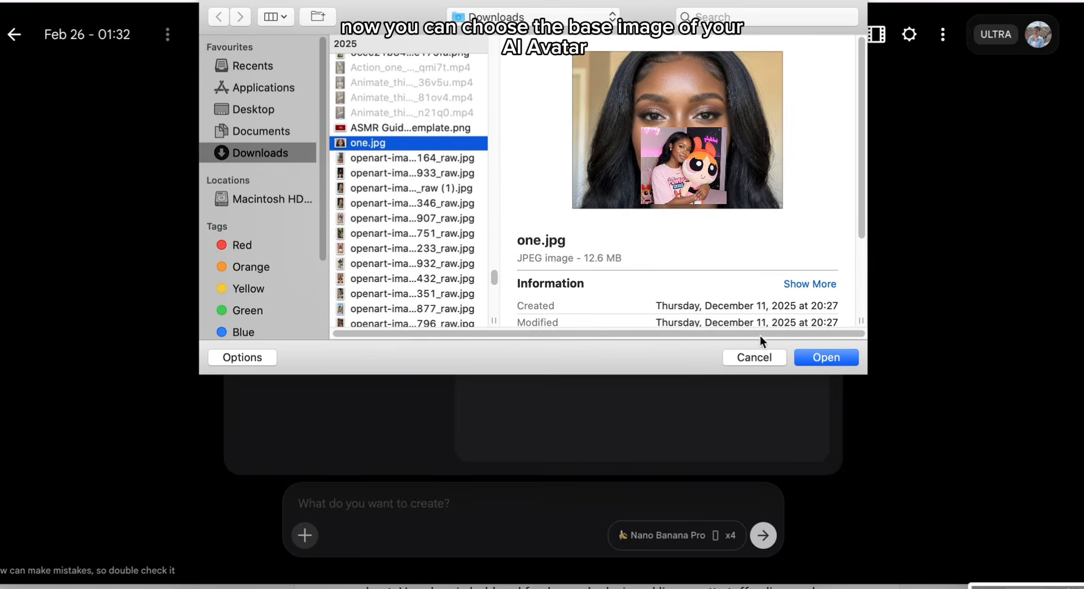
left_click(819, 357)
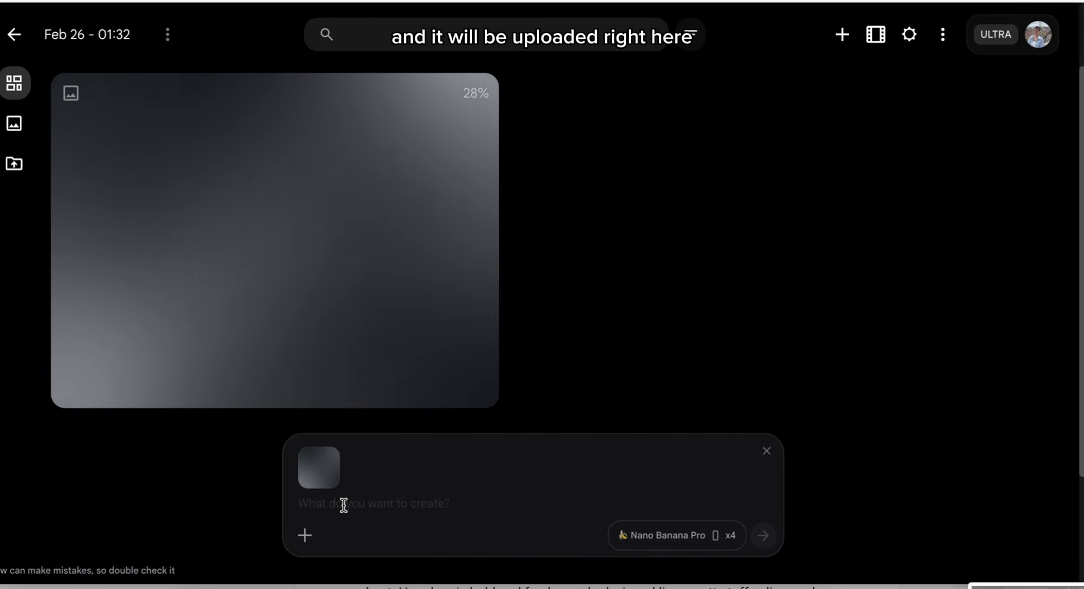
Step: Paste the okonomiyaki portrait prompt and submit it to generate four Nano Banana Pro images
key("ctrl+v")
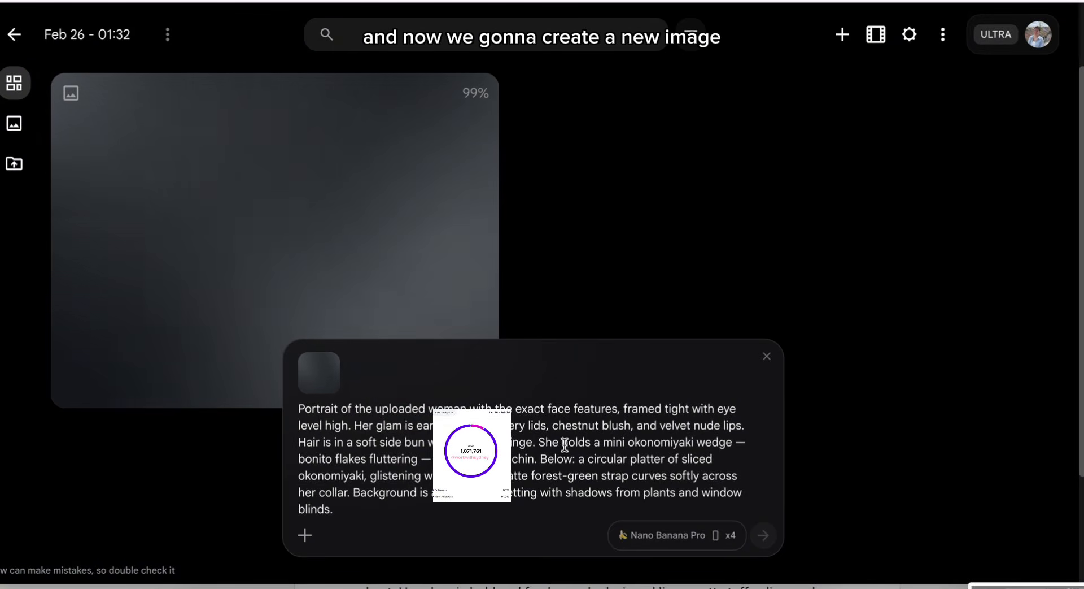
left_click(764, 535)
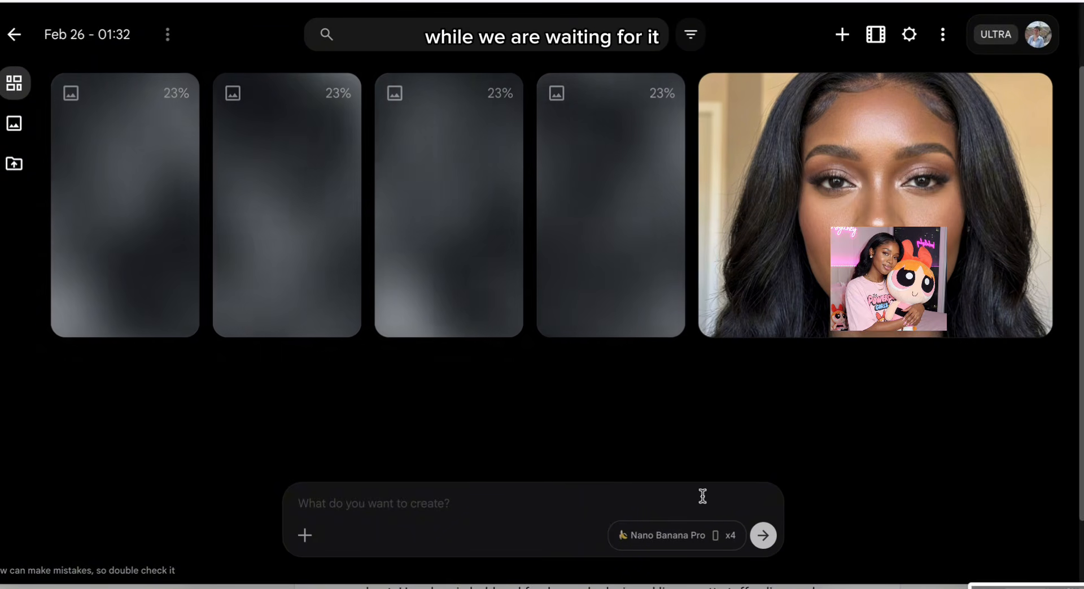
Step: Switch generation to Ingredients video mode, checking the asset picker without adding anything
left_click(695, 539)
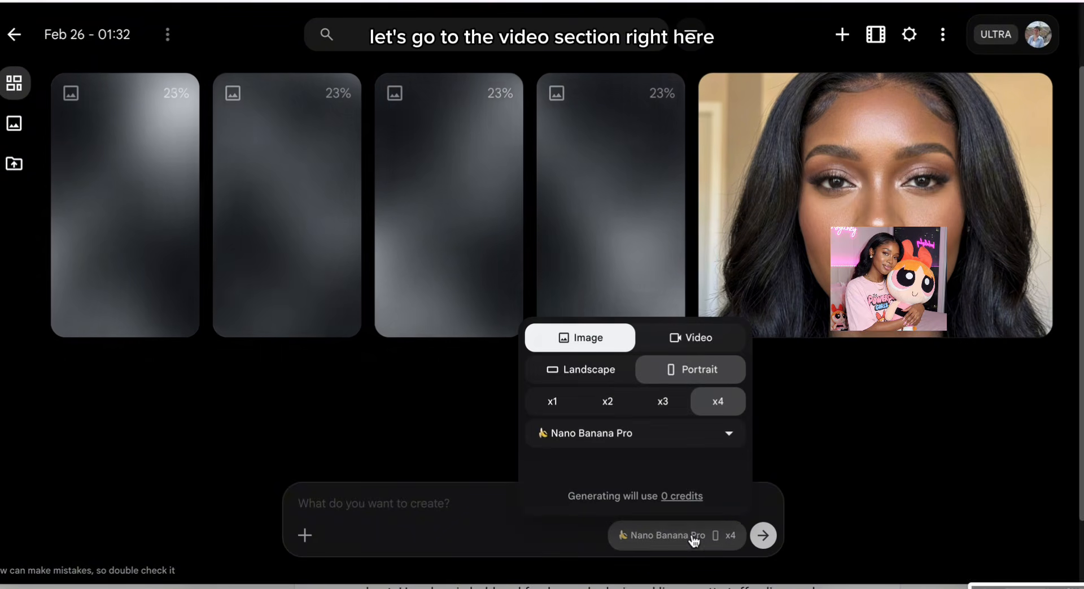
left_click(711, 340)
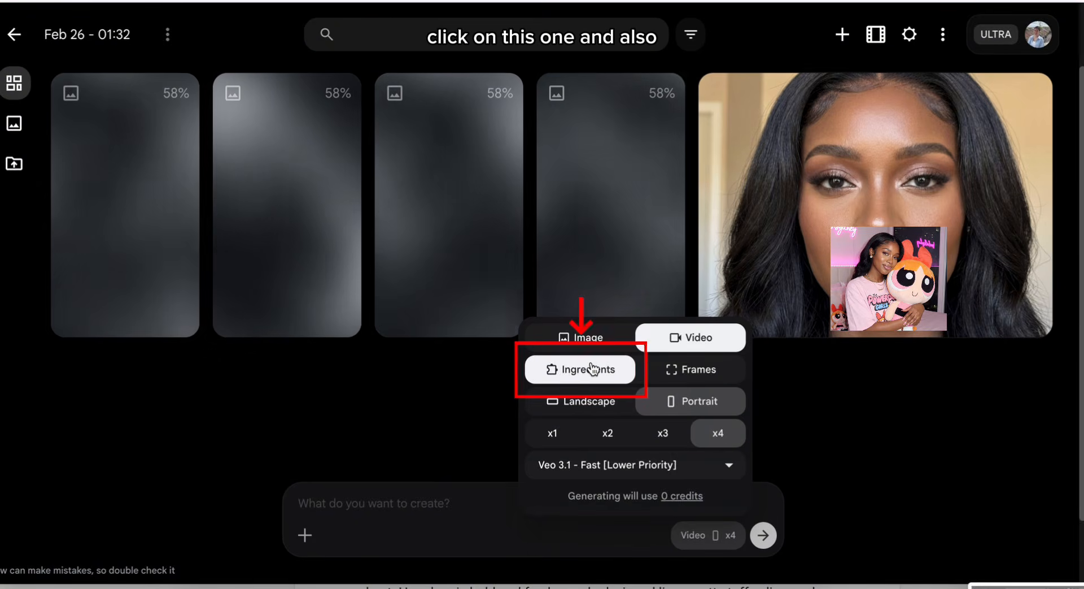
left_click(504, 391)
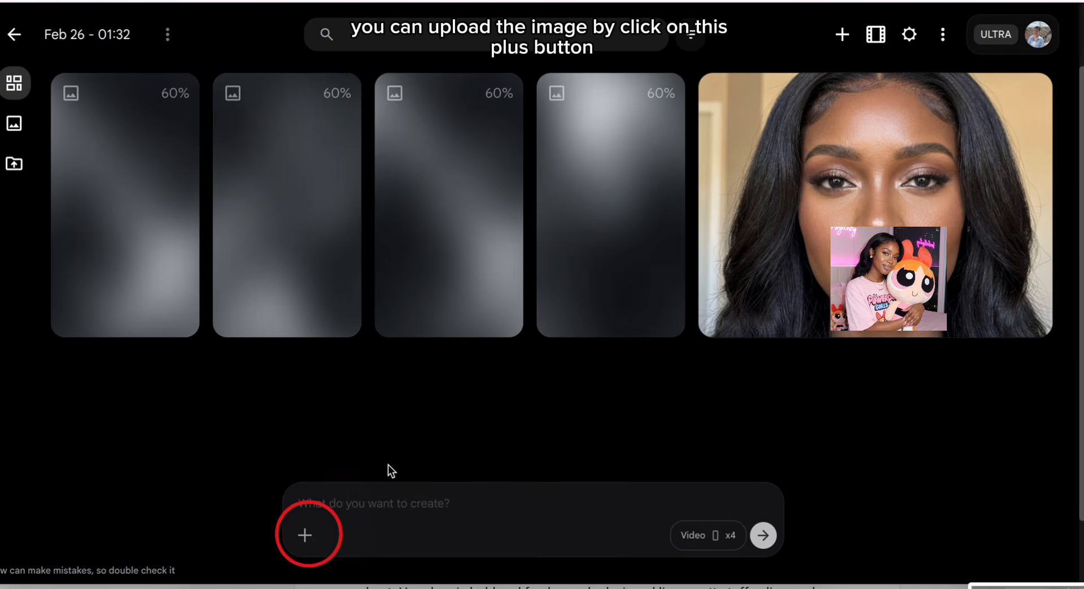
left_click(305, 535)
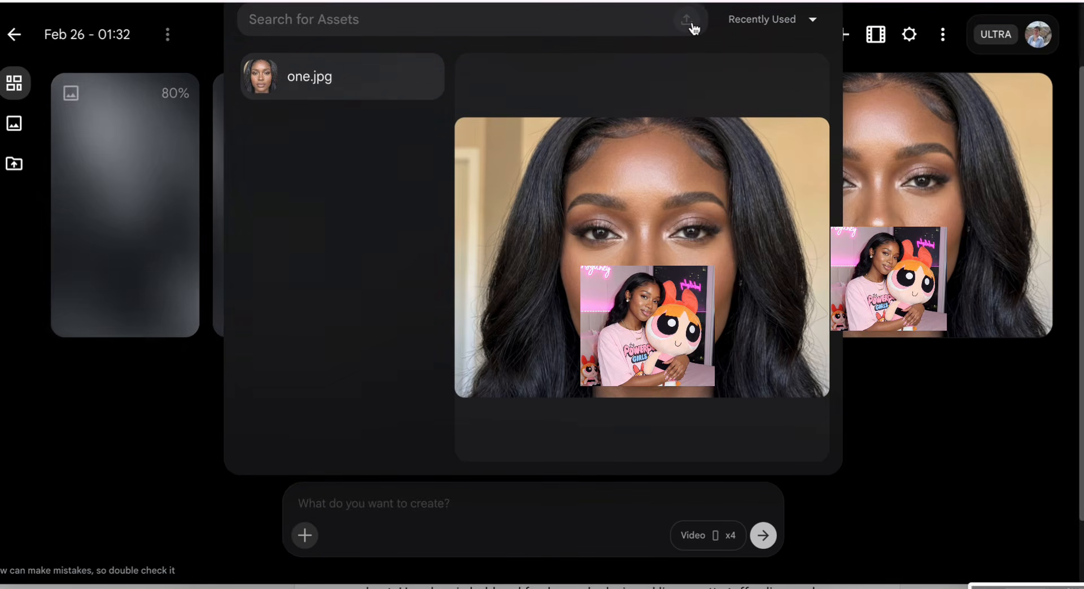
left_click(874, 415)
left_click(707, 535)
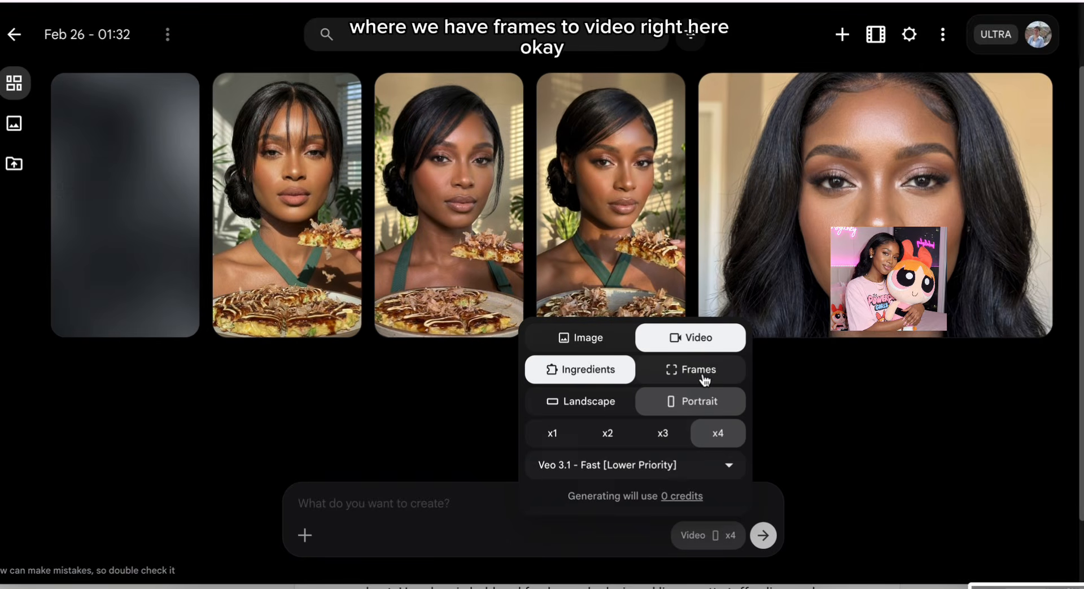
Step: Try Frames, return to Ingredients, and set the video output count to x1
left_click(659, 381)
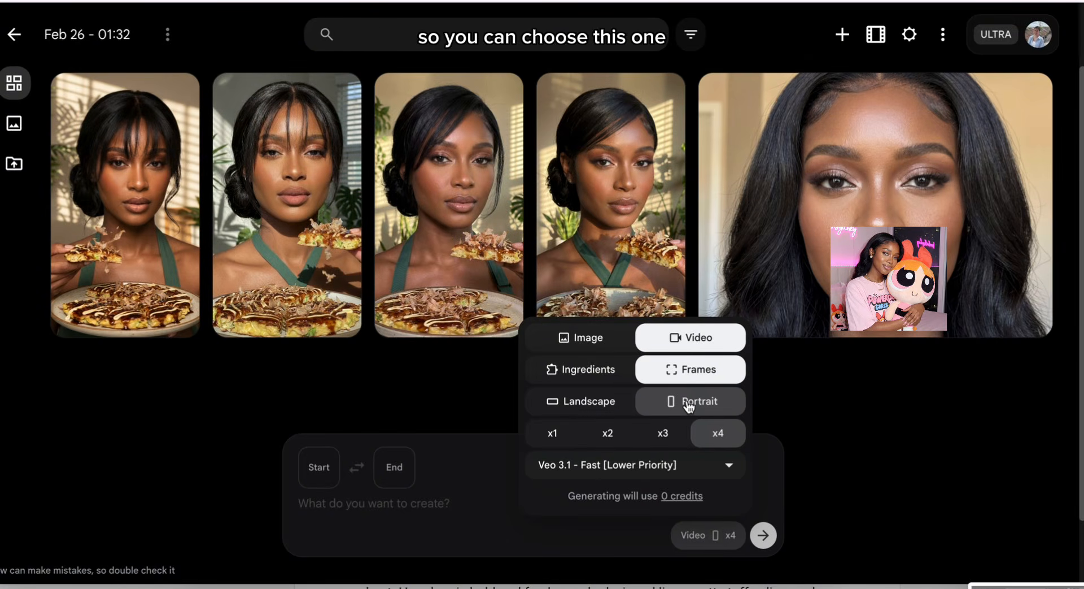
left_click(603, 371)
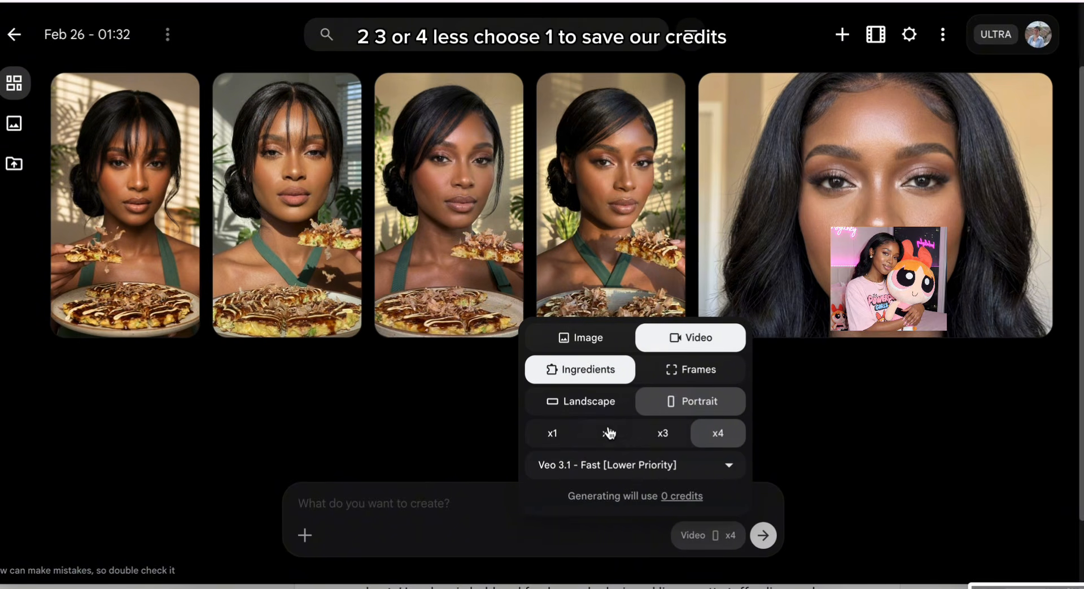
left_click(560, 443)
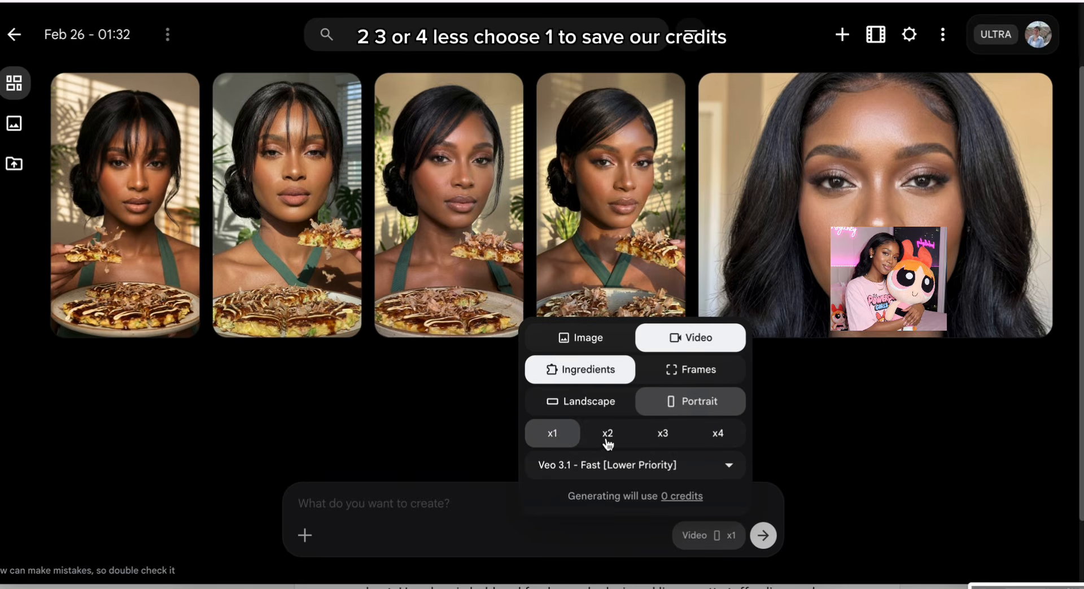
Step: Try the Veo 3.1 - Fast model, then return to Veo 3.1 - Fast [Lower Priority]
left_click(624, 466)
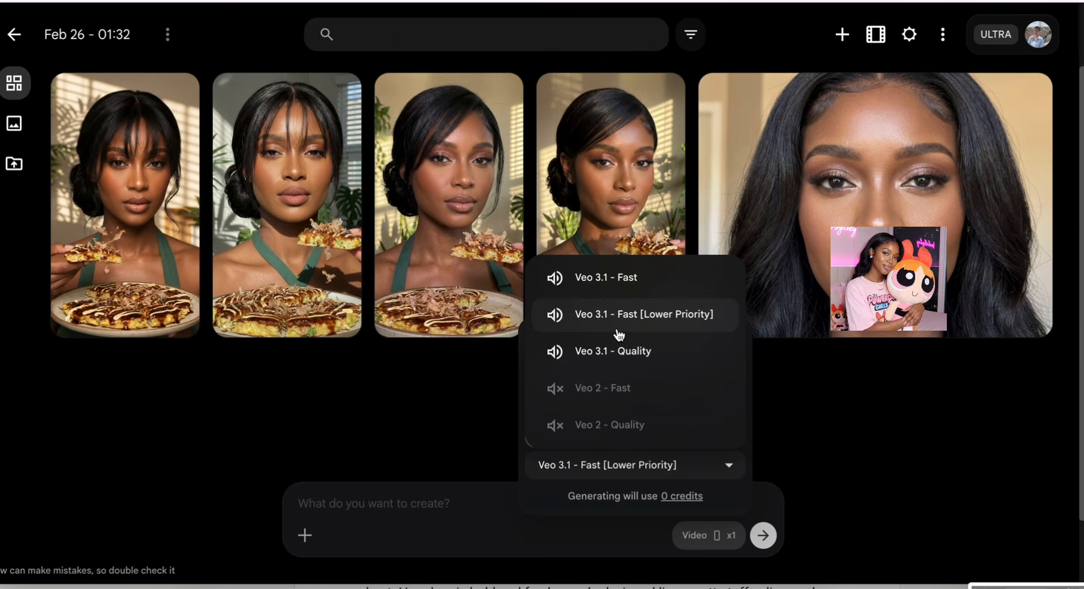
left_click(616, 277)
left_click(655, 464)
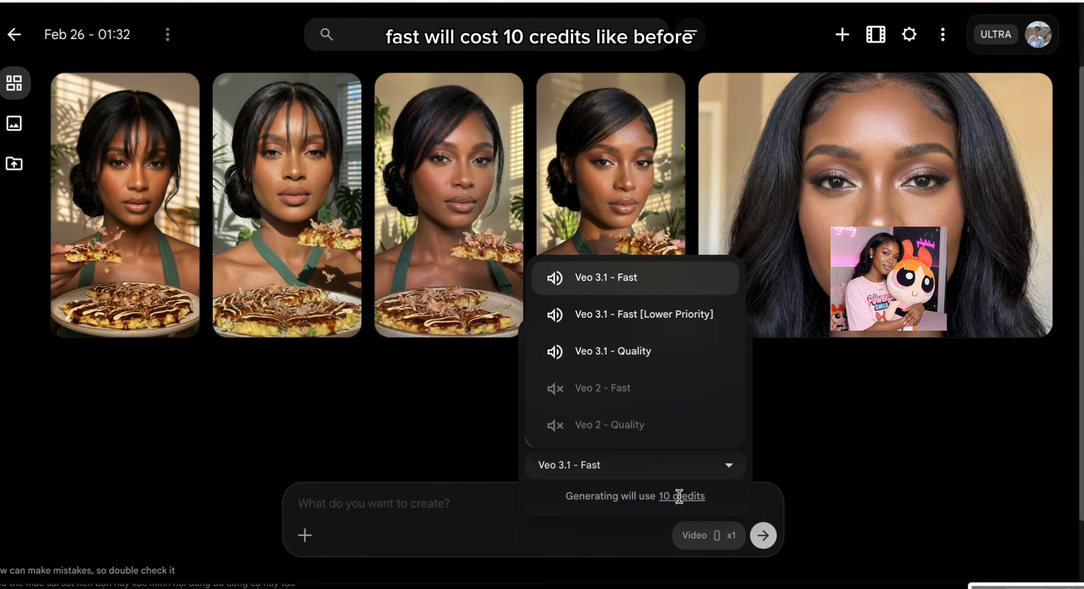
left_click(625, 320)
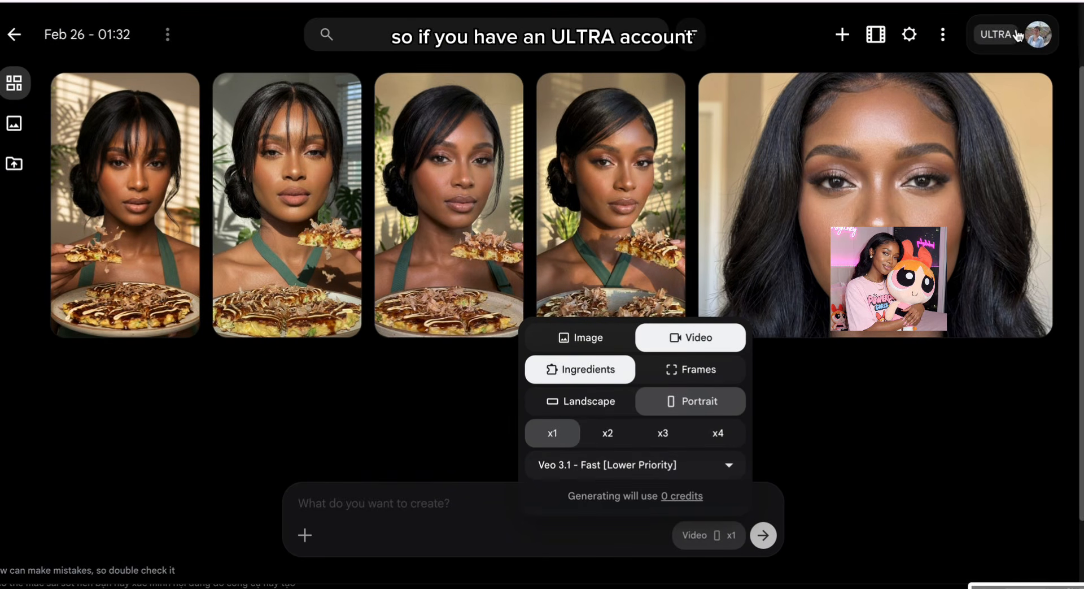
Step: Compare Veo 3.1 - Quality's cost, then keep Fast [Lower Priority] at 0 credits
left_click(710, 472)
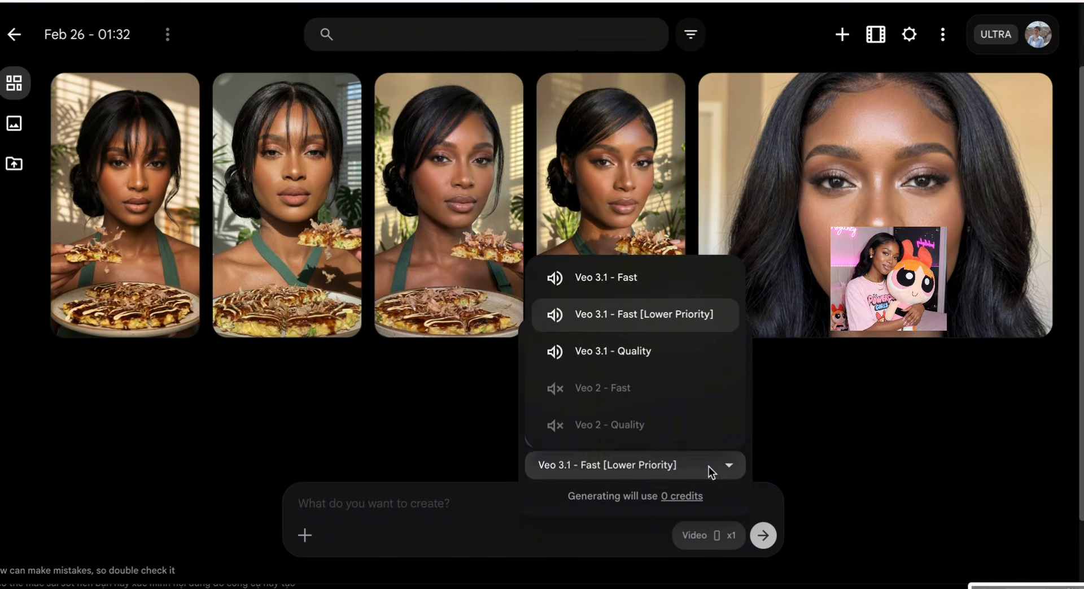
left_click(605, 353)
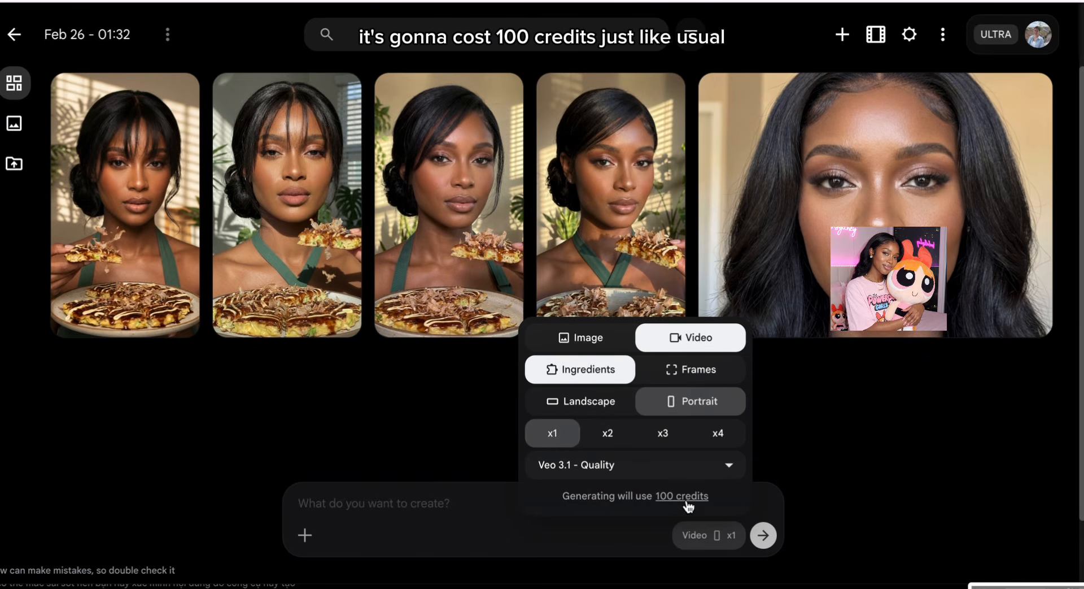
left_click(718, 469)
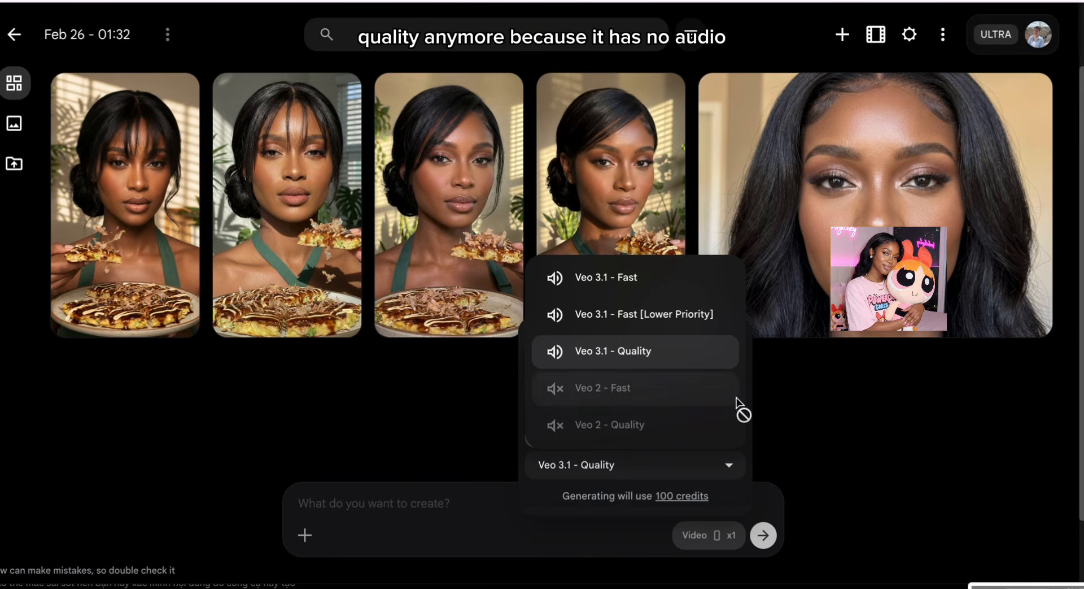
left_click(627, 317)
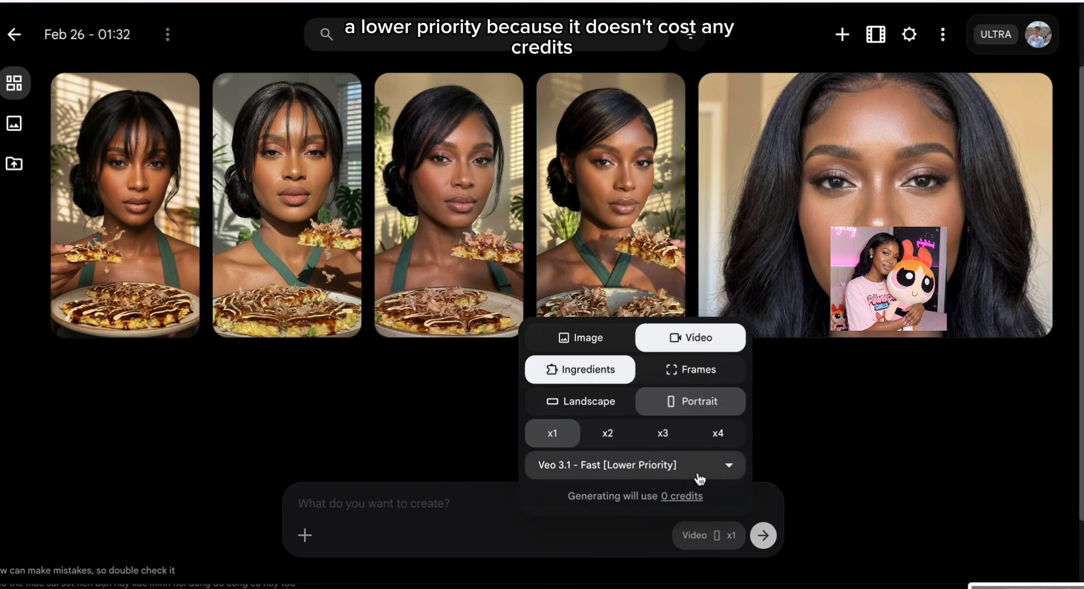
left_click(769, 457)
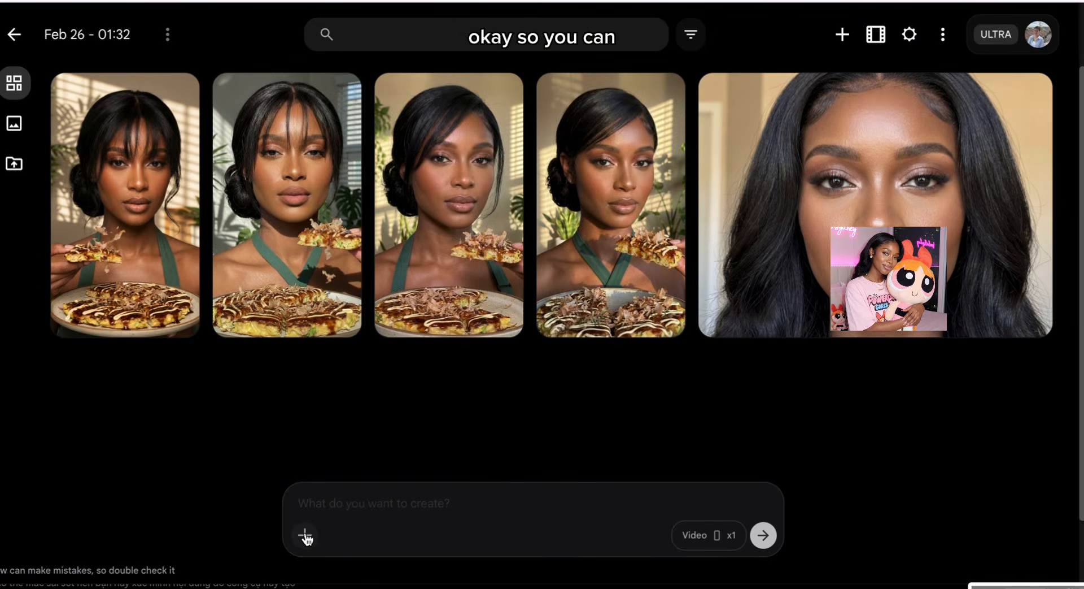
Step: Upload Subject__appearance_4k_202602191047.jpeg from Downloads into the project
left_click(305, 536)
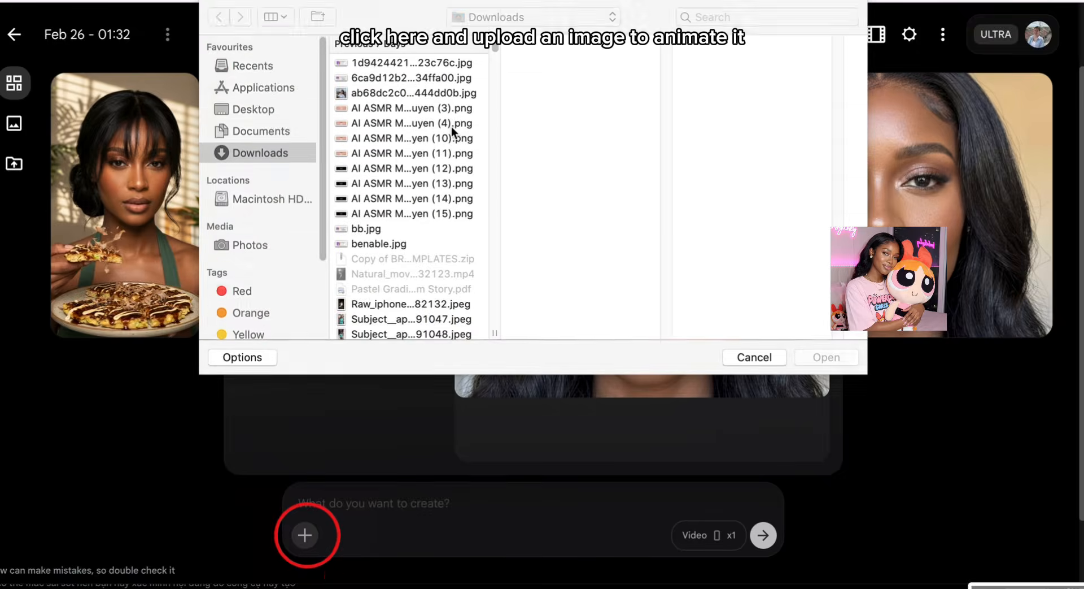
scroll(404, 212, "down", 5)
left_click(411, 131)
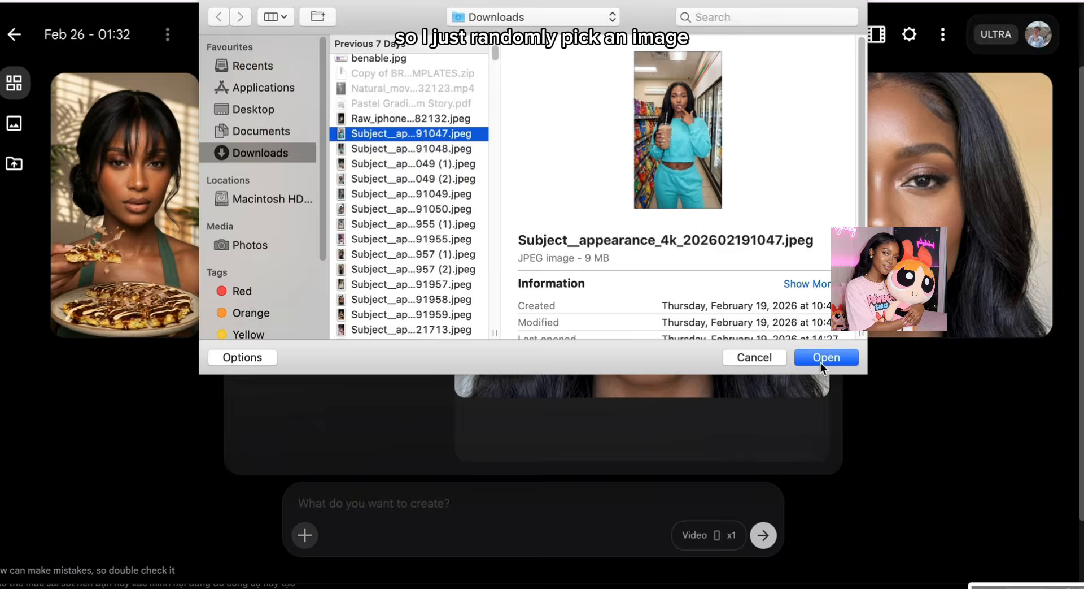
left_click(826, 357)
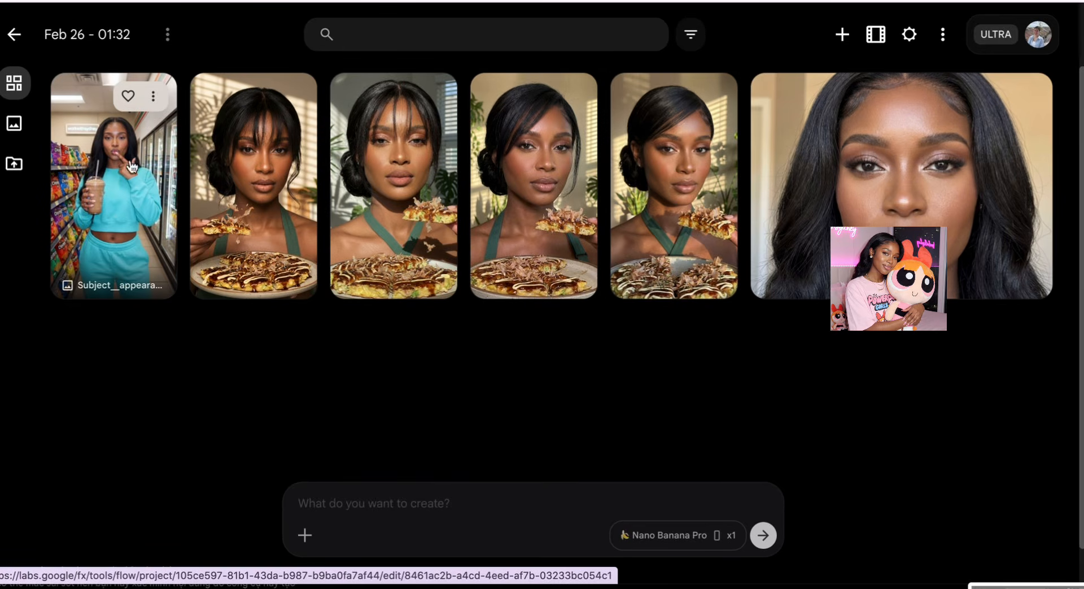
Step: Generate a video from the store-aisle photo with the prompt 'Animate this photo'
left_click(153, 96)
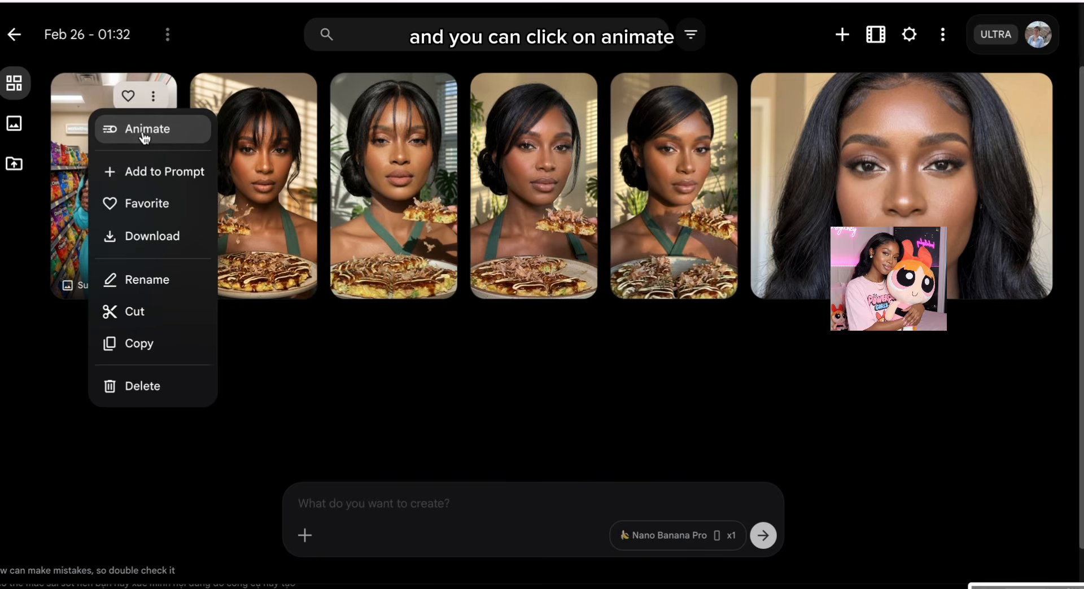
left_click(145, 131)
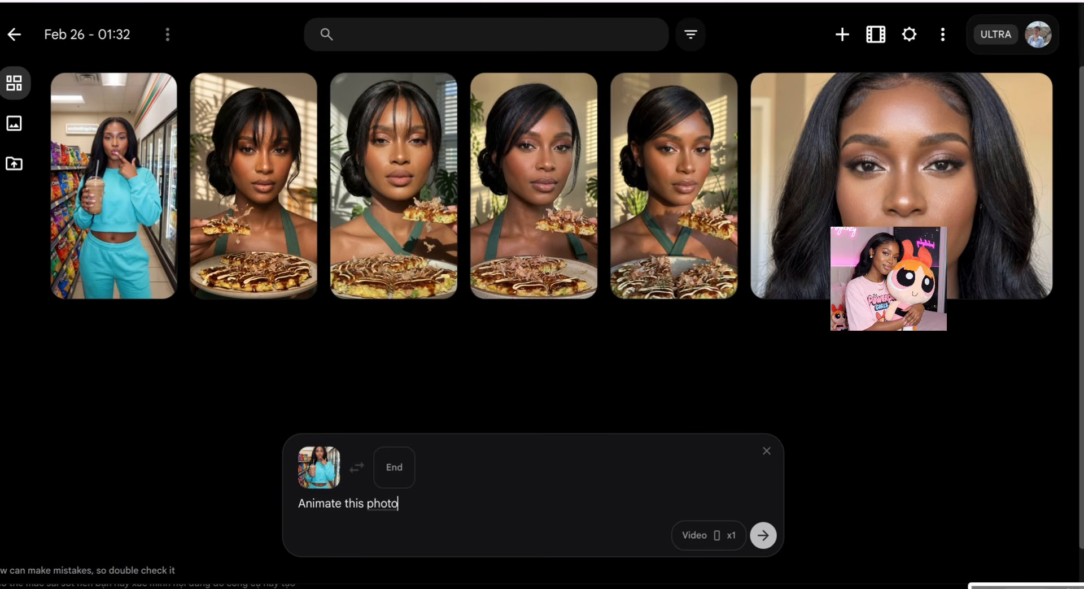
left_click(764, 535)
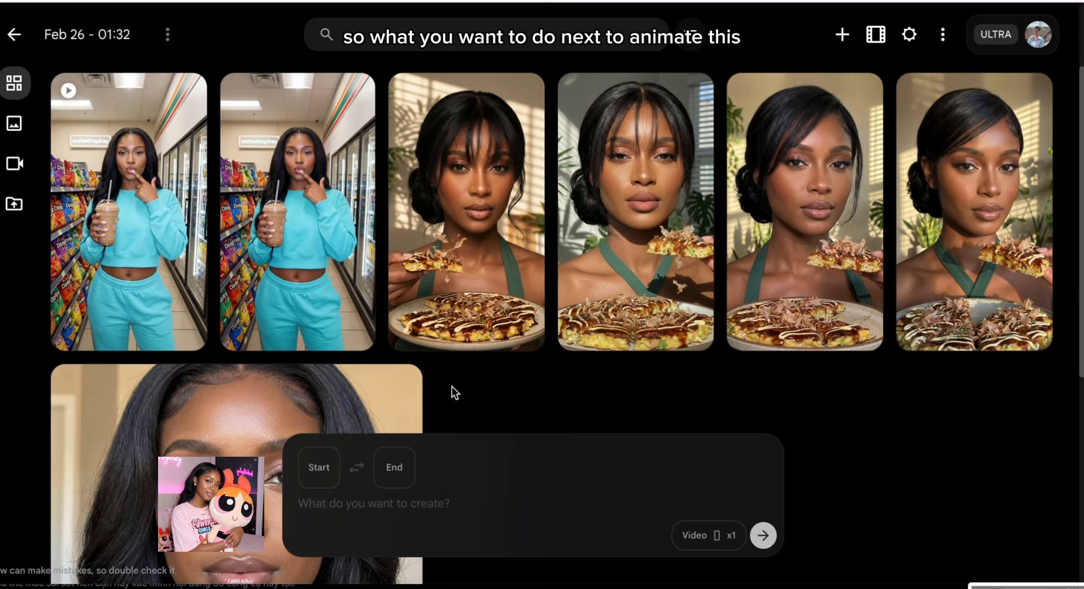
Step: Add the fifth okonomiyaki portrait to the prompt as start frame, ready for a description
left_click(351, 99)
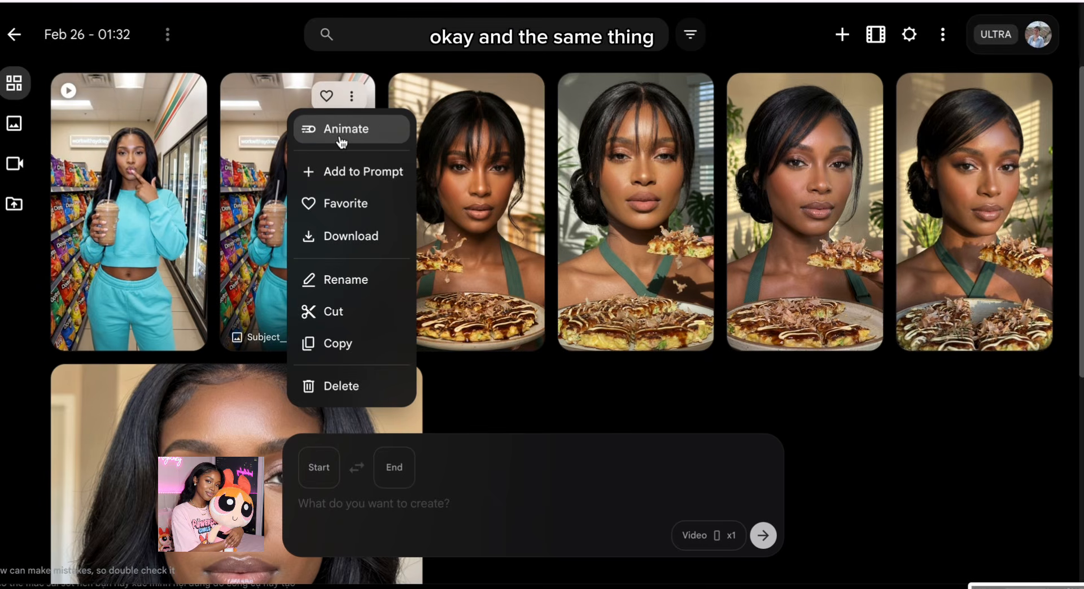
left_click(531, 152)
left_click(524, 97)
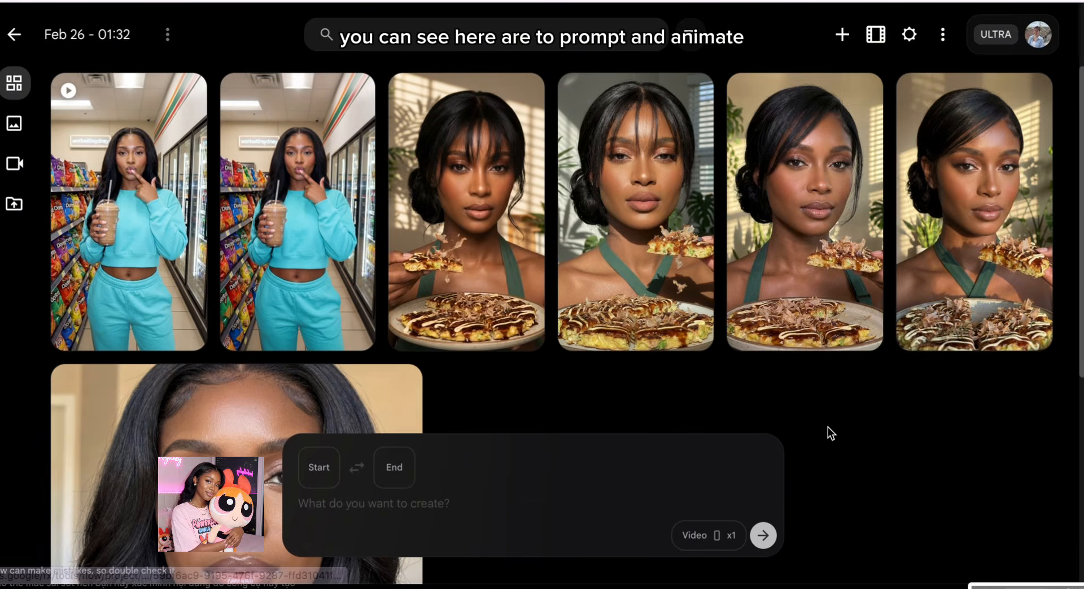
left_click(863, 96)
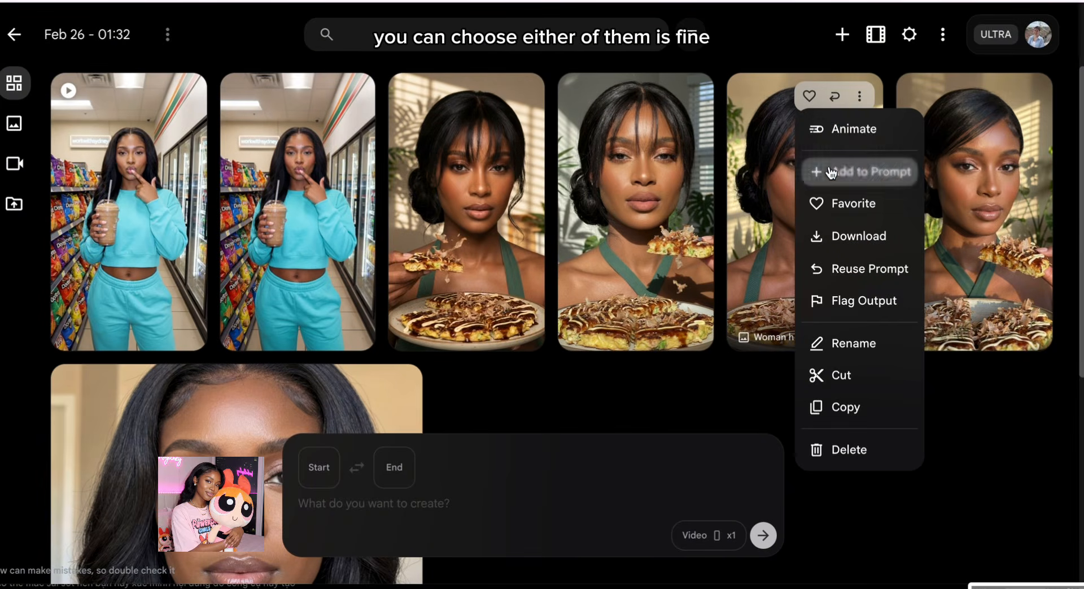
left_click(853, 171)
left_click(868, 92)
left_click(868, 93)
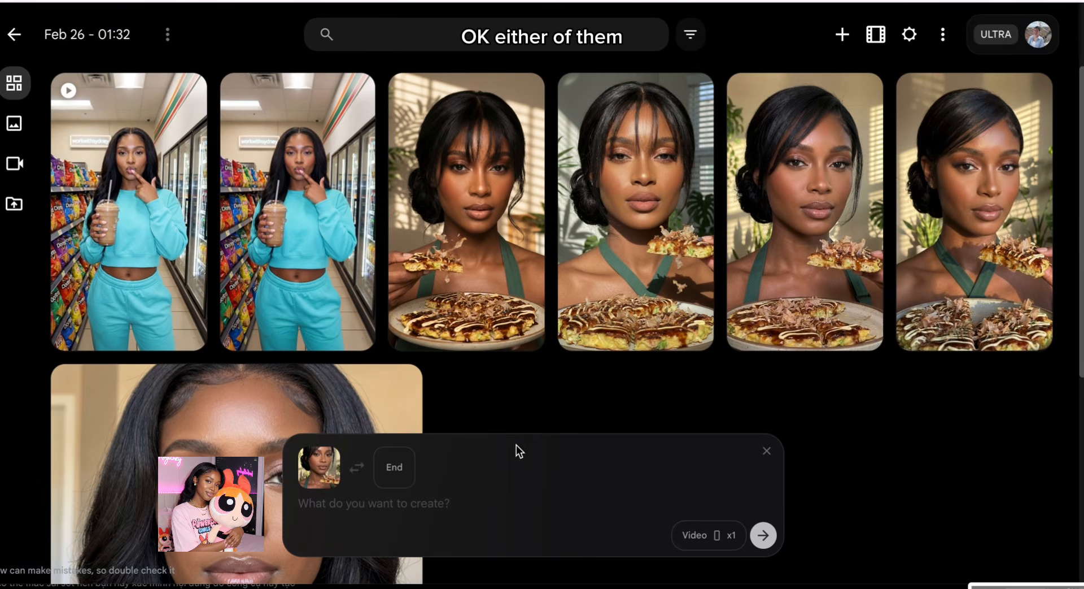
left_click(349, 504)
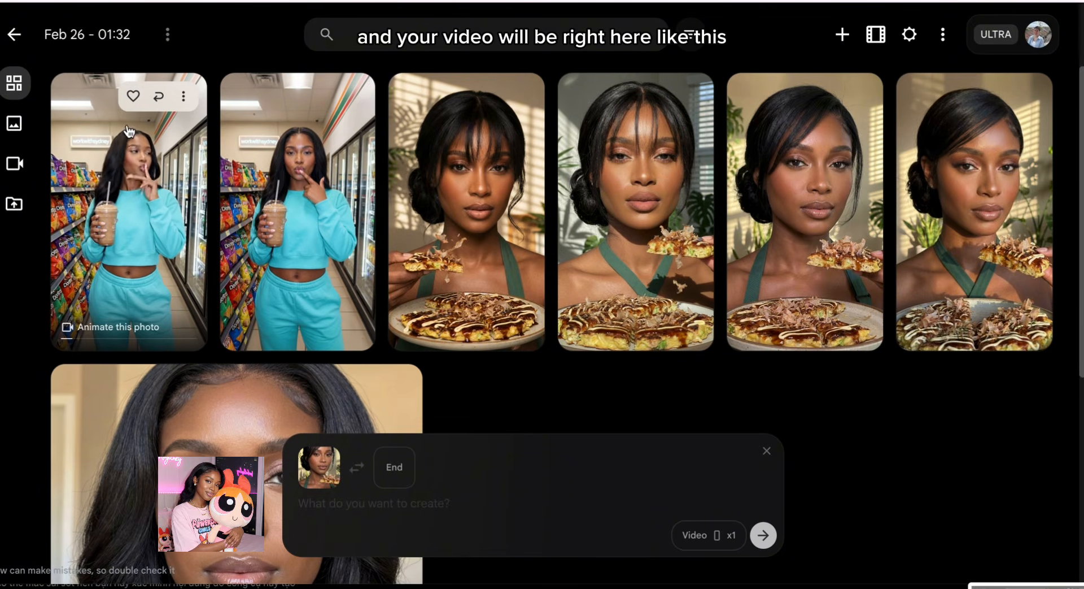
Step: Download the store-aisle video as 1080p Upscaled, then bring up the Video x1 settings
left_click(184, 102)
left_click(215, 59)
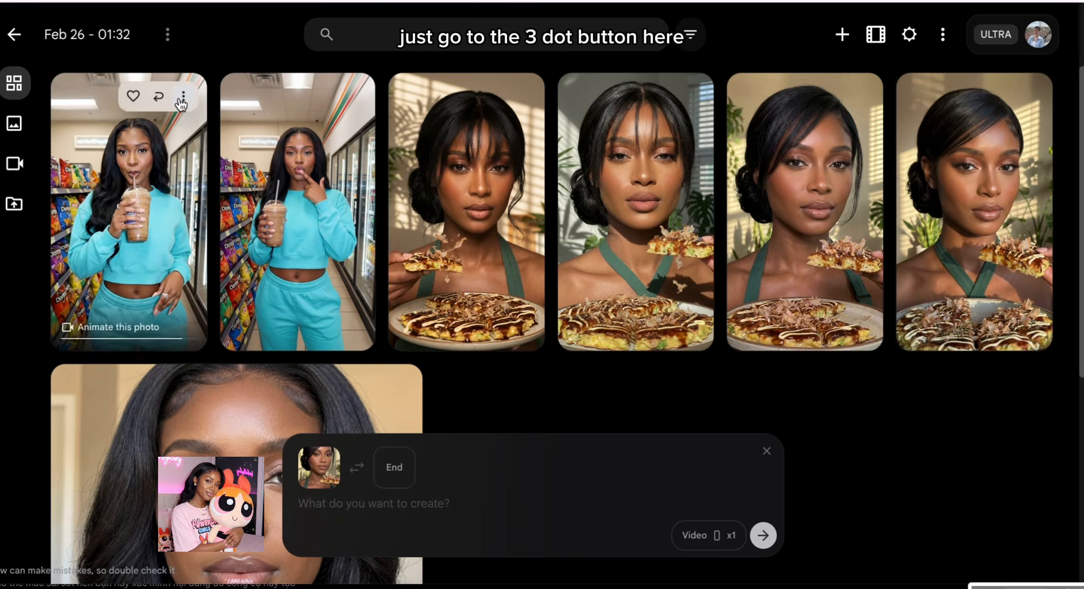
left_click(184, 96)
left_click(151, 204)
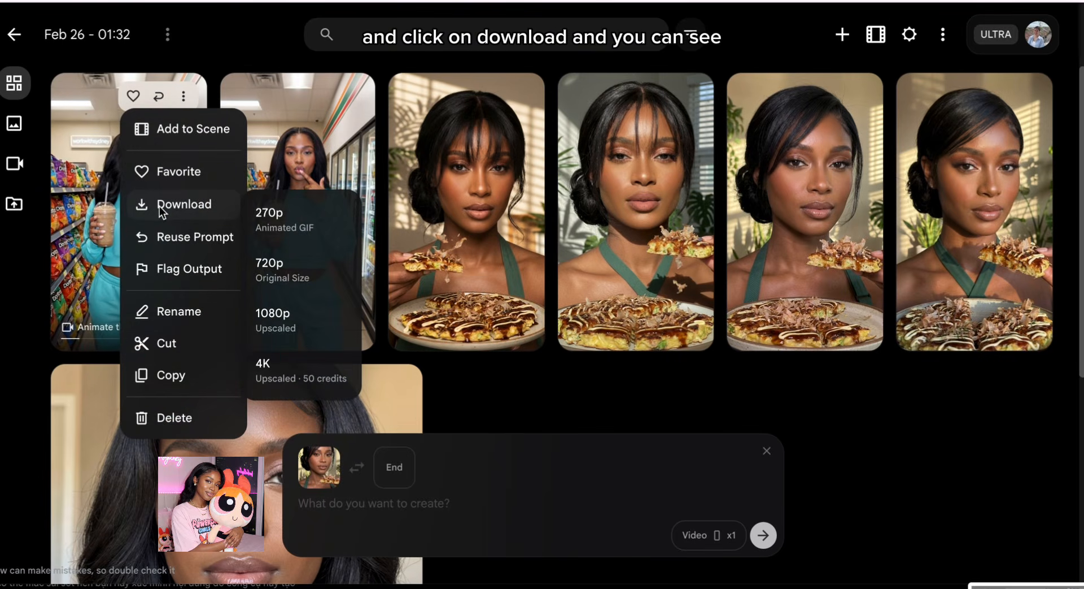
left_click(285, 317)
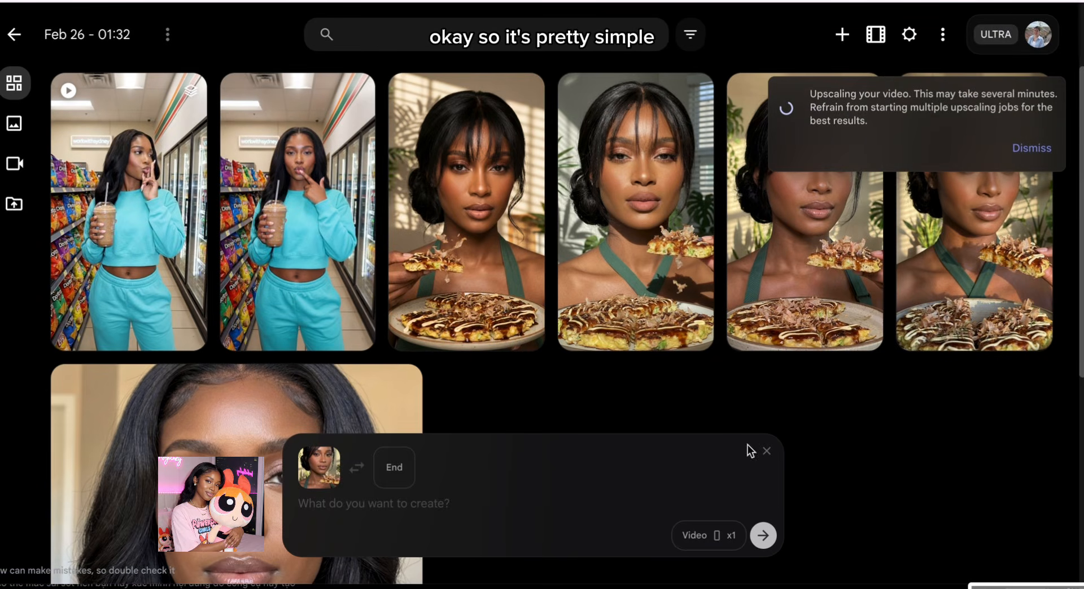
left_click(703, 535)
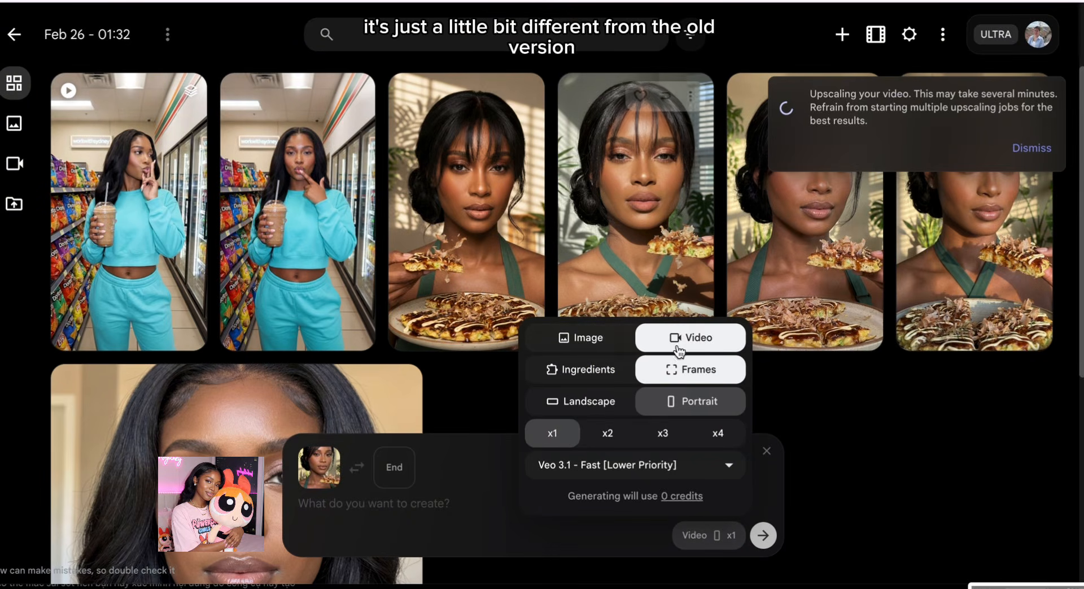